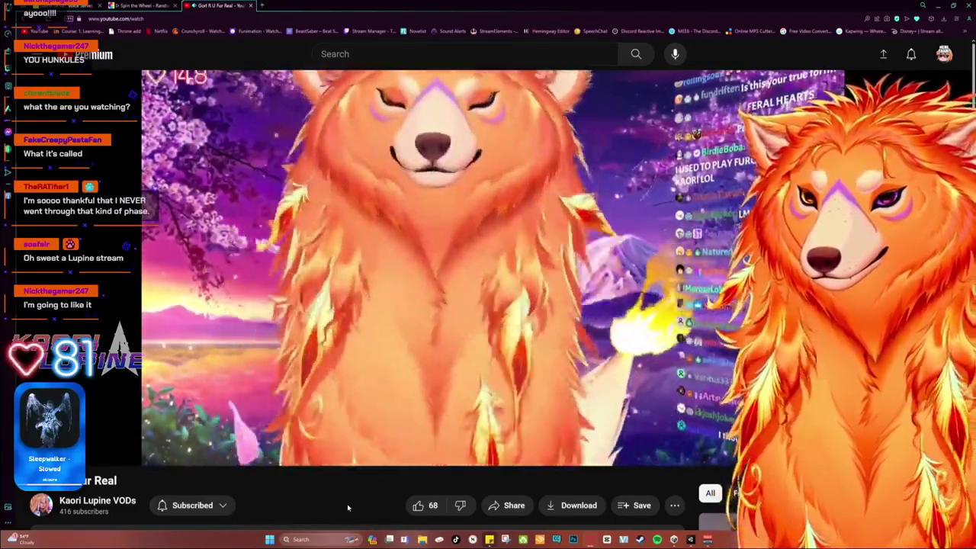
scroll(348, 507, "down", 1)
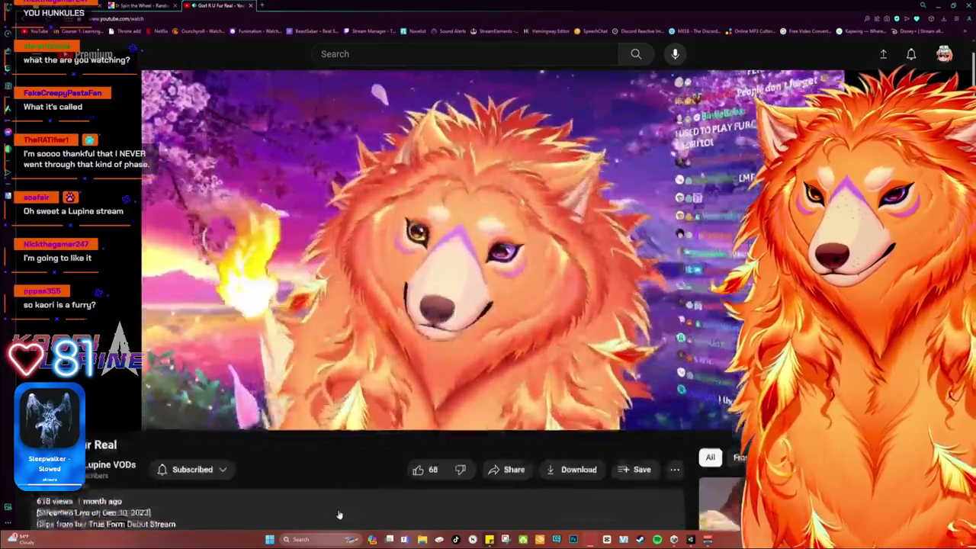
scroll(335, 493, "down", 1)
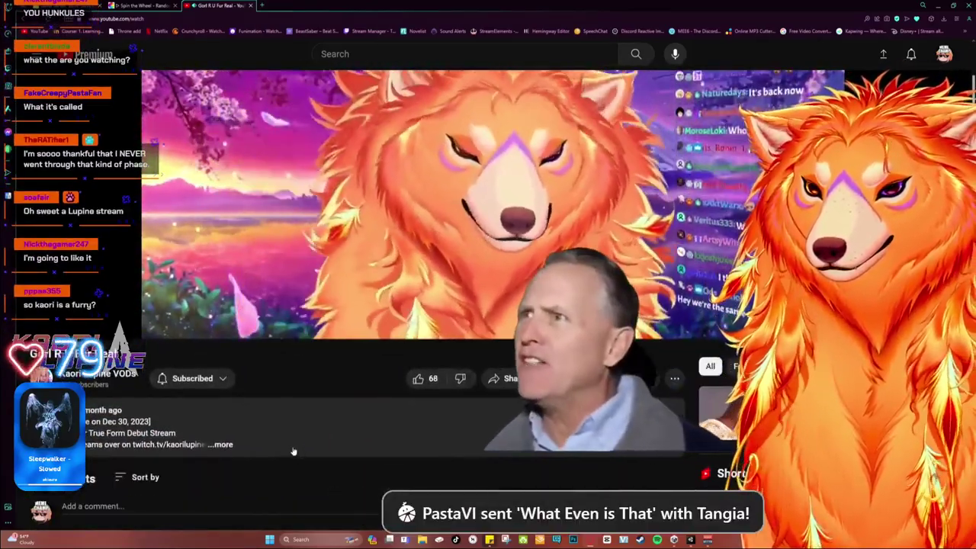
scroll(294, 451, "down", 3)
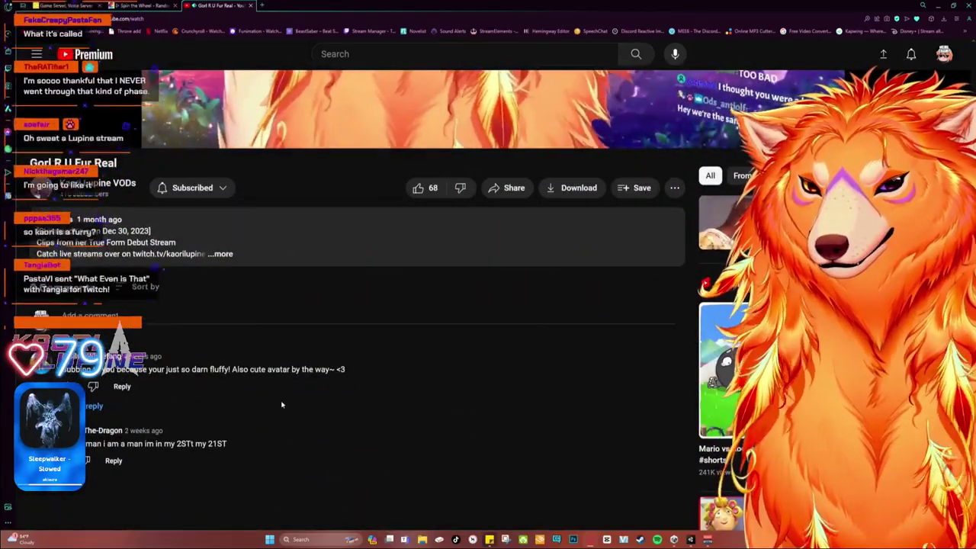
scroll(224, 405, "up", 5)
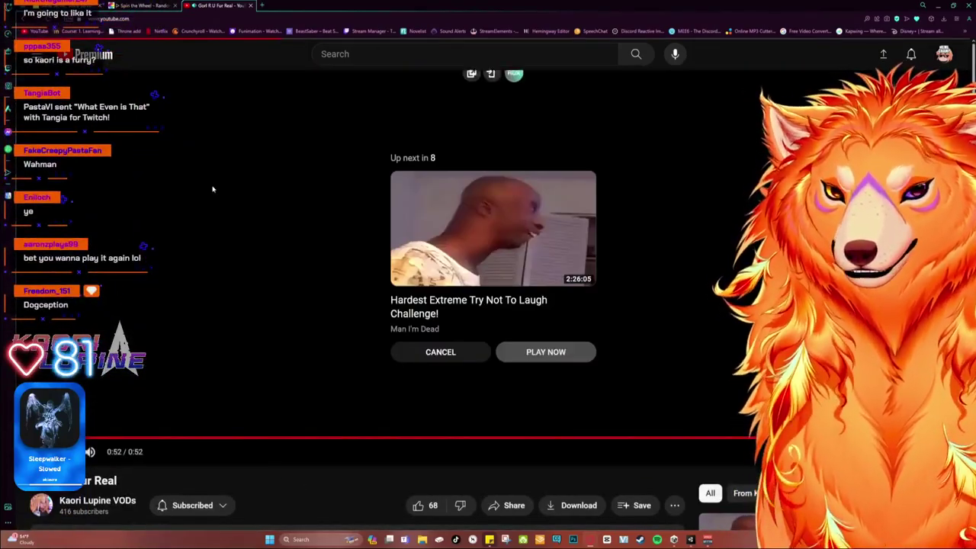
- Go back from the finished "Gorl R U Fur Real" clip to the YouTube home feed
key("alt+Left")
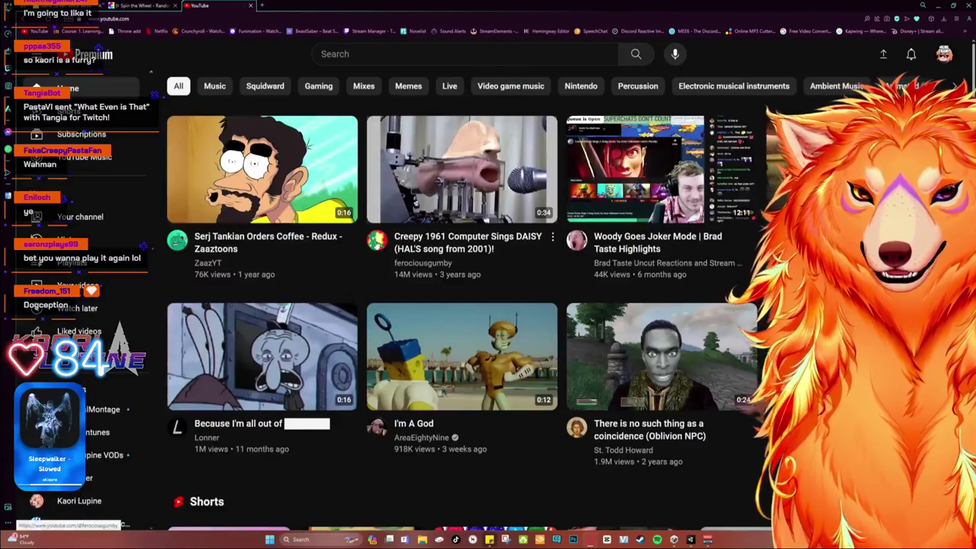
scroll(261, 290, "down", 4)
scroll(261, 290, "down", 4)
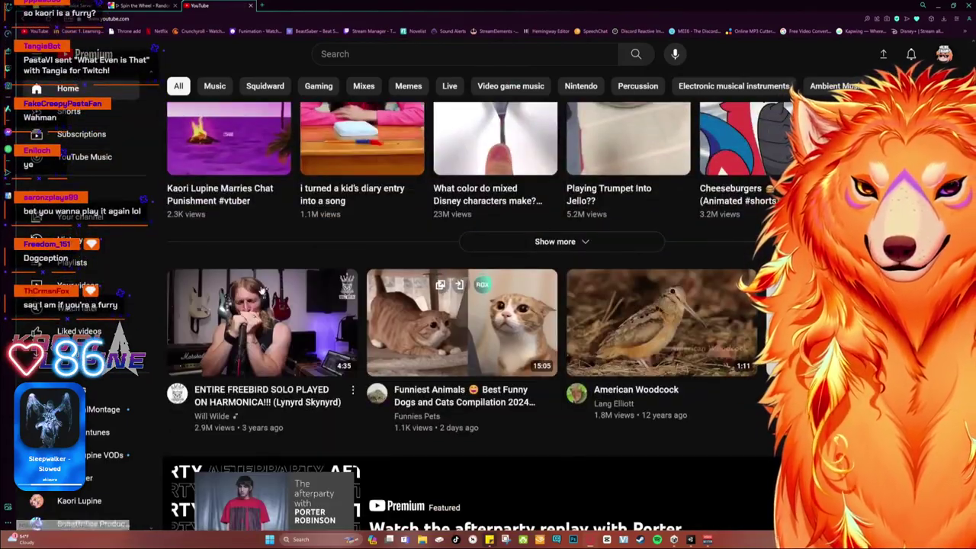